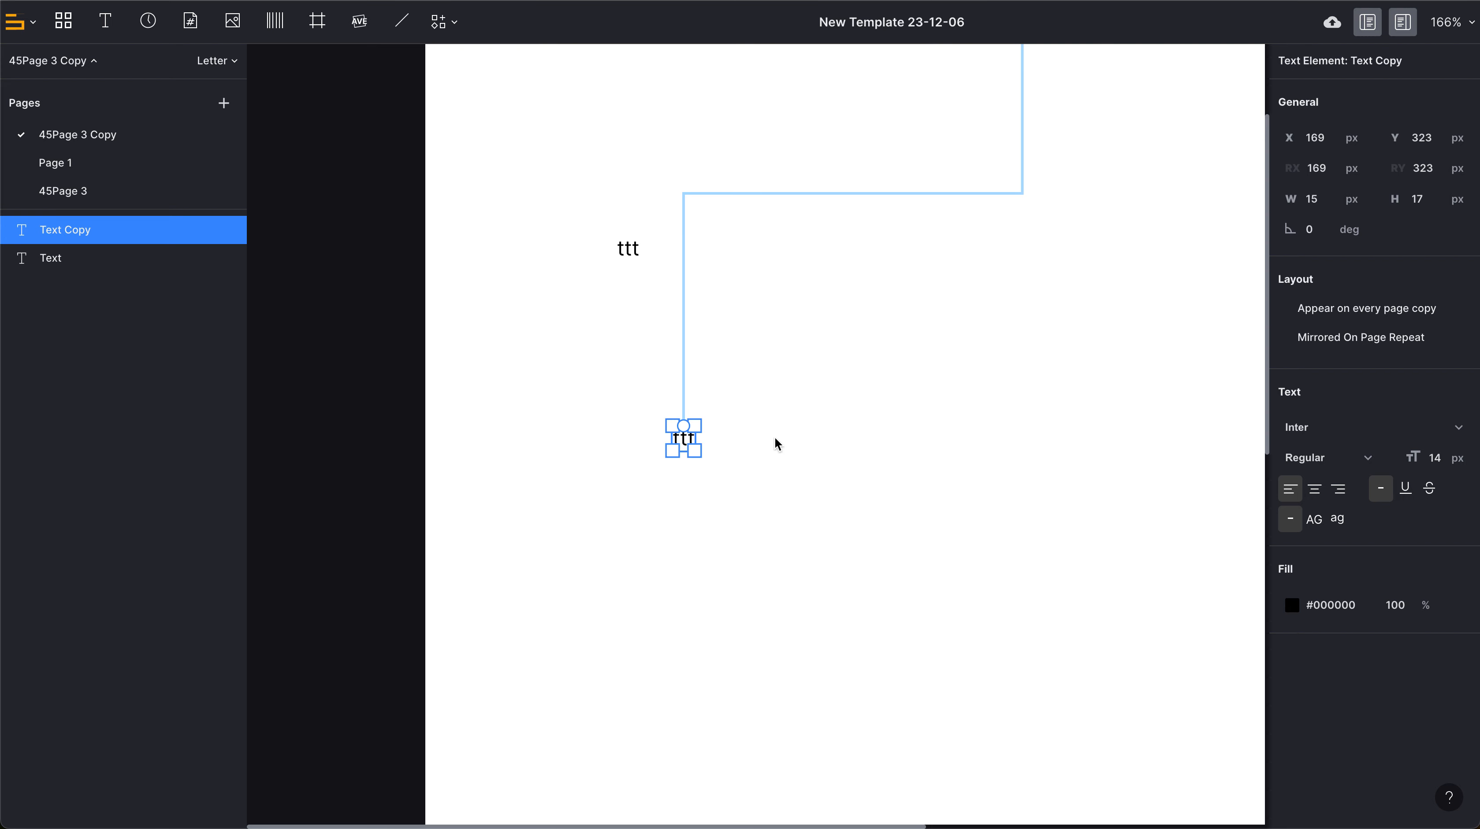
Increase the lower text copy's X position to 187 px.
scroll(756, 566, down, 2)
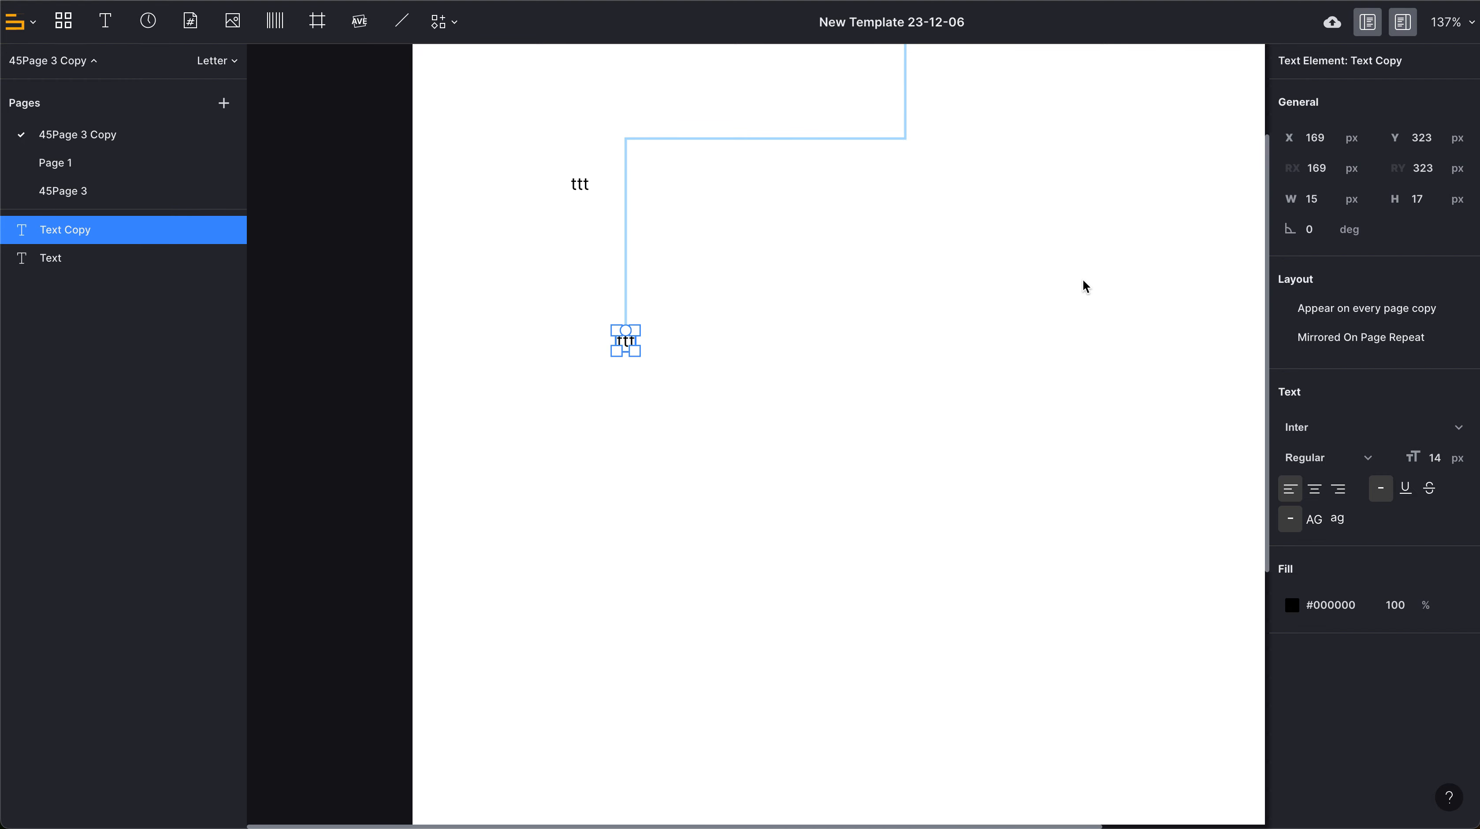
click(1310, 140)
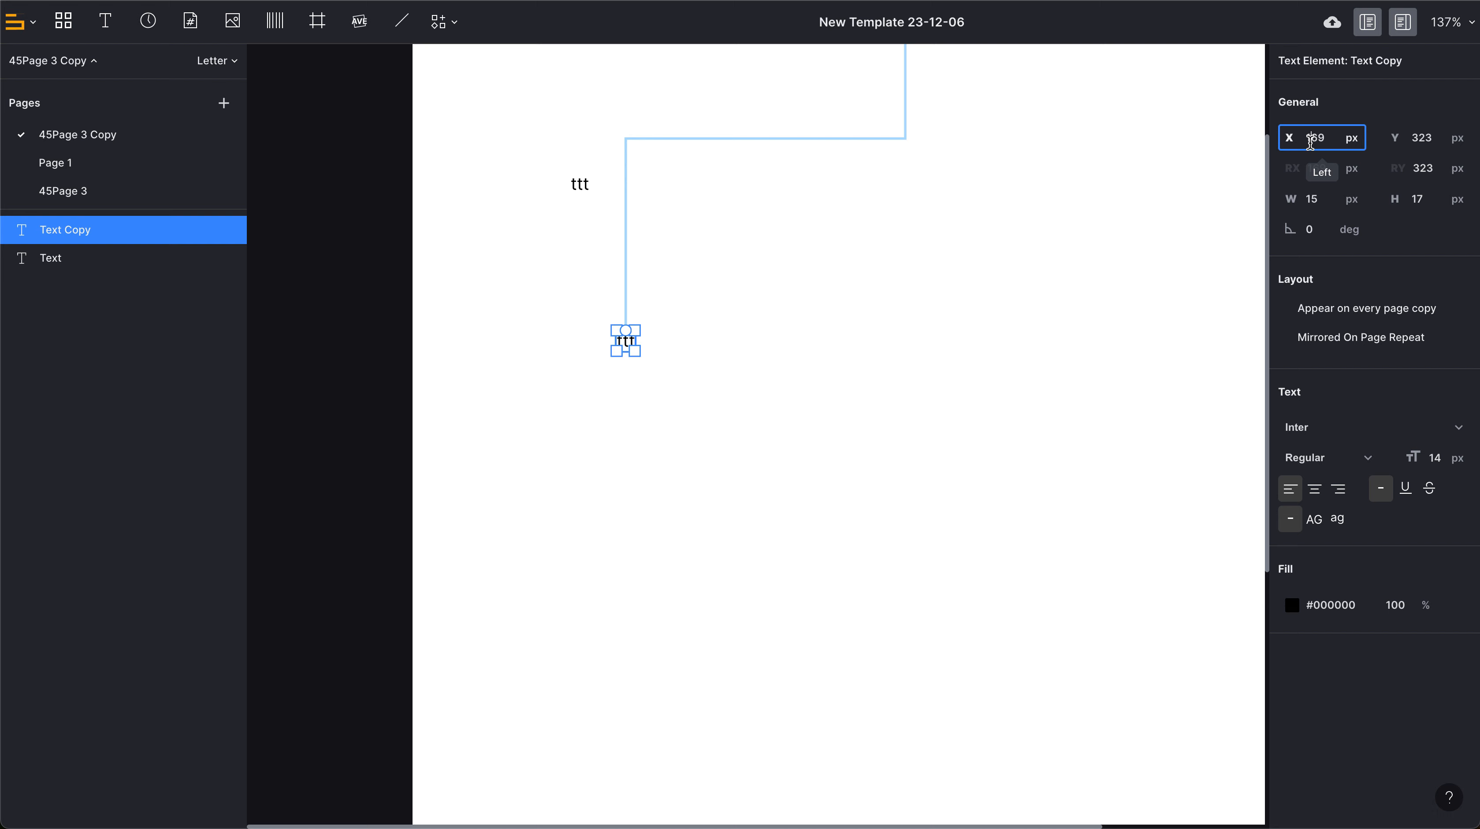
key(Up)
key(Up)
key(Up)
key(Up)
key(Up)
key(Up)
key(Up)
key(Up)
key(Up)
key(Up)
key(Up)
key(Up)
key(Up)
key(Up)
key(Up)
key(Up)
key(Up)
key(Up)
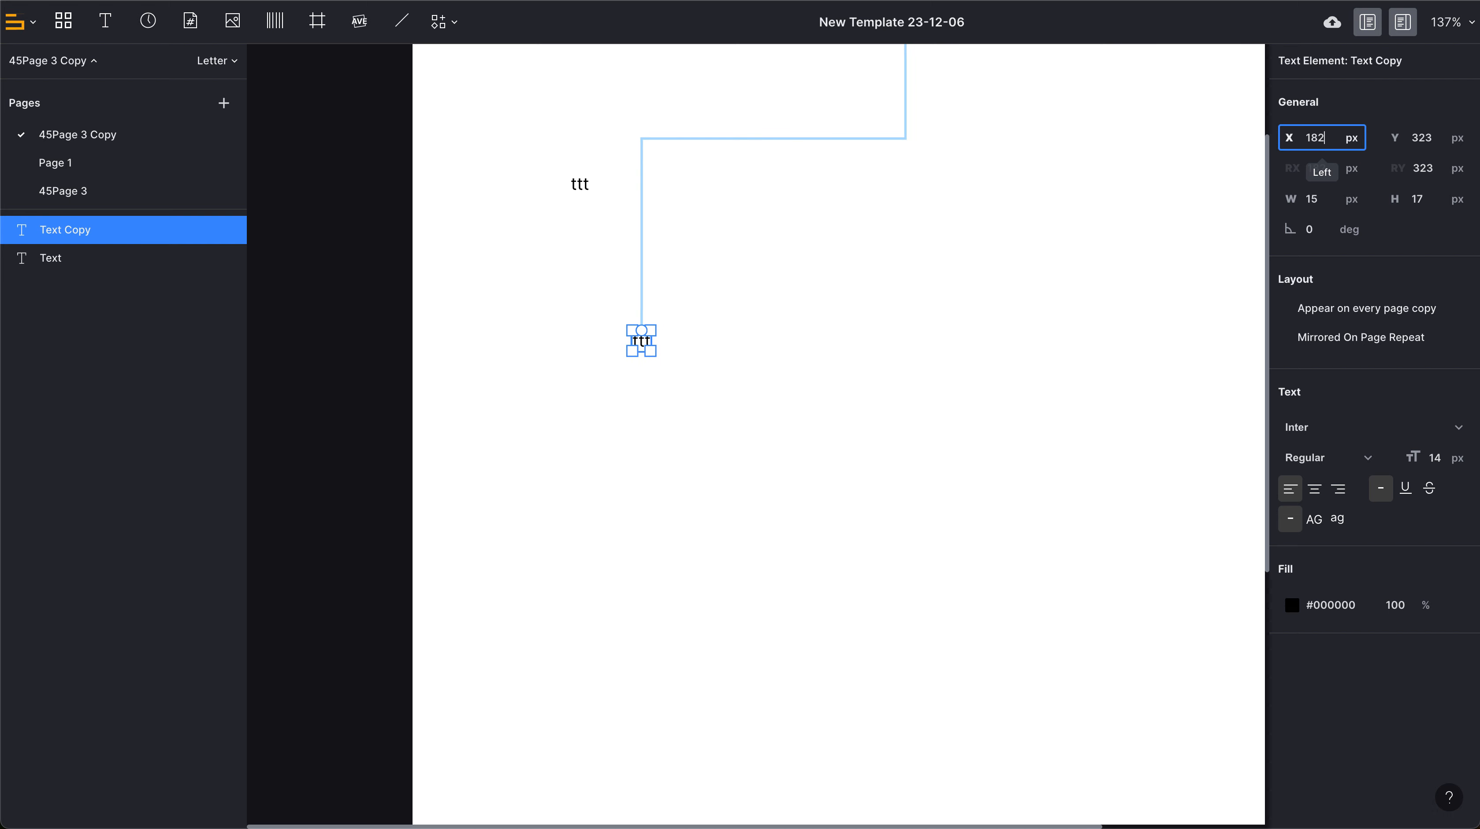
Reduce the lower text copy's Y position to about 312 px and deselect it.
click(1417, 138)
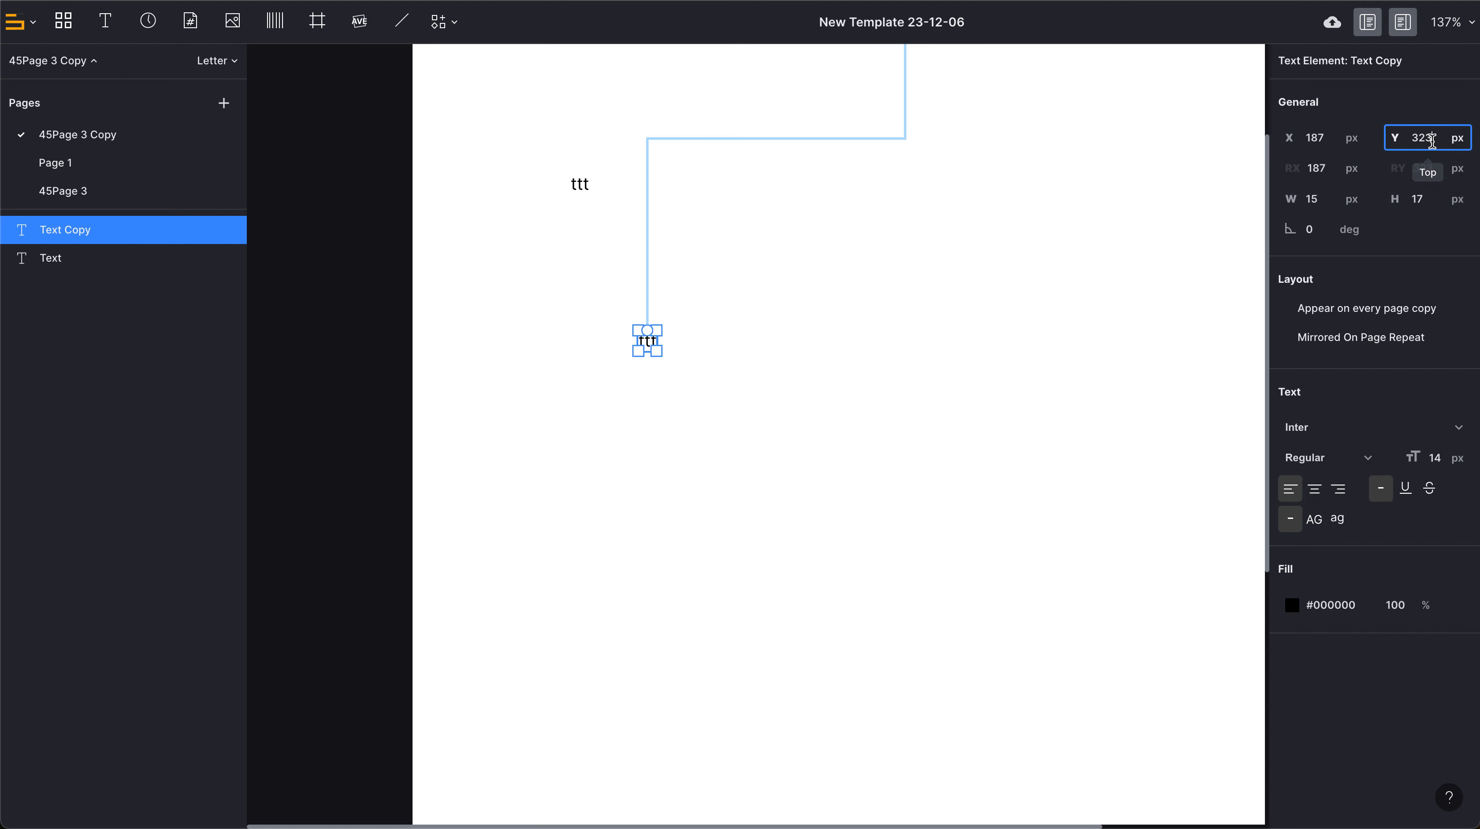
key(Down)
key(Down)
key(Down)
key(Down)
key(Down)
key(Down)
key(Down)
key(Down)
key(Down)
key(Down)
key(Down)
key(Down)
key(Down)
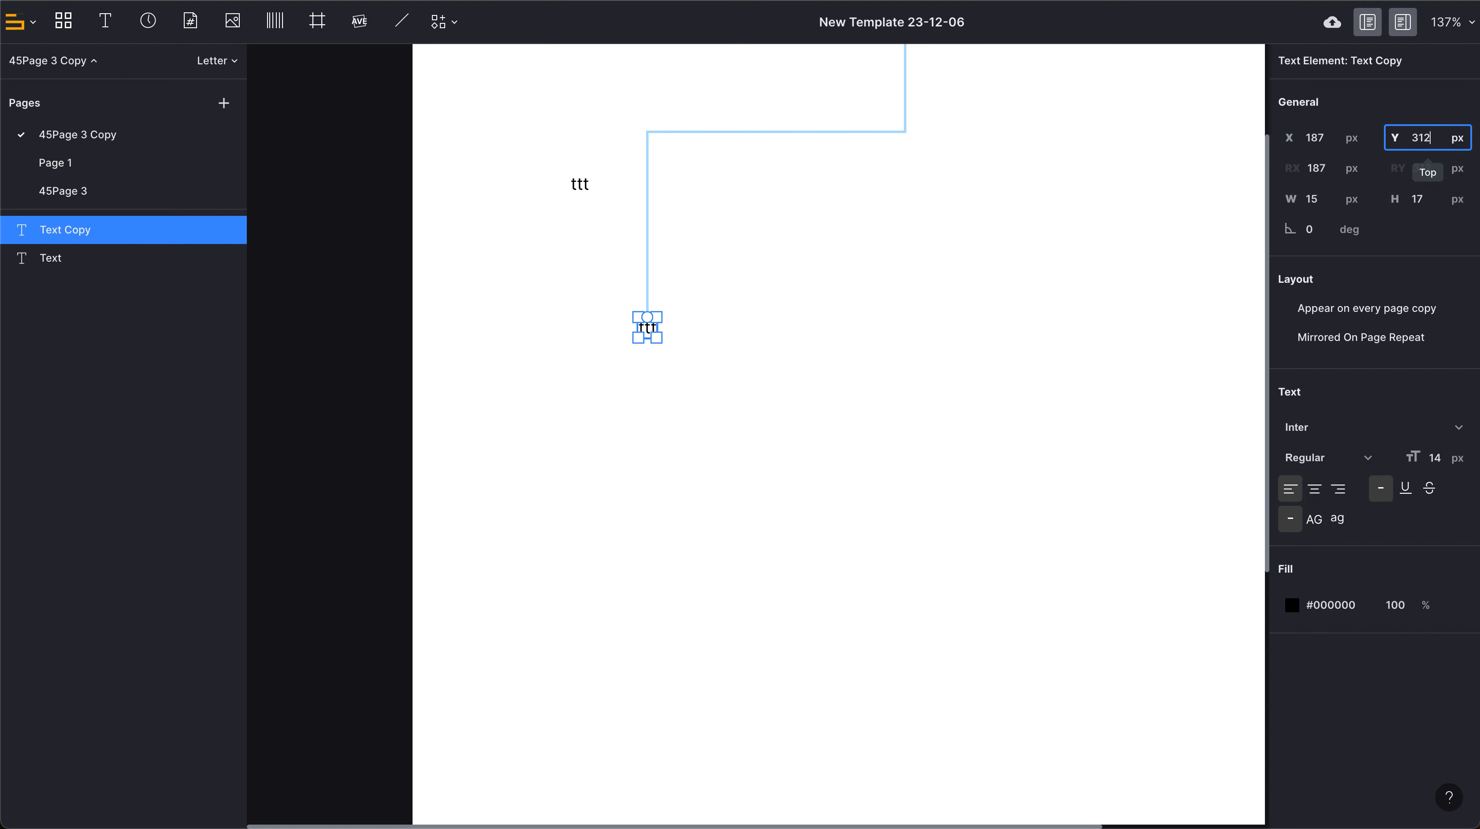
click(691, 331)
Move the upper text element into the page's top-left corner, at about X 1 px, Y 3 px.
scroll(662, 329, up, 5)
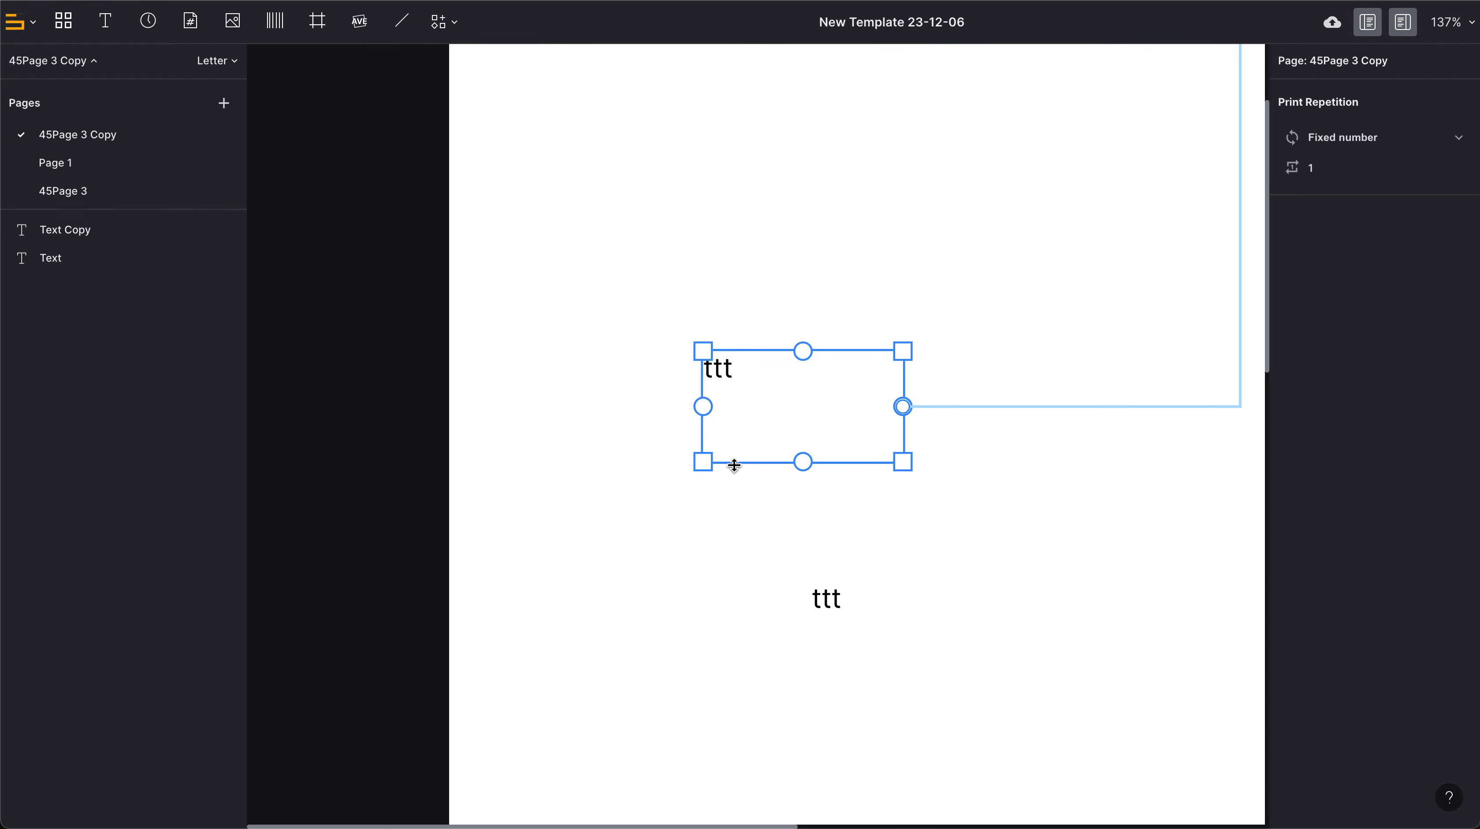
scroll(734, 464, right, 3)
scroll(734, 463, down, 1)
drag(644, 334, 542, 165)
scroll(543, 165, down, 3)
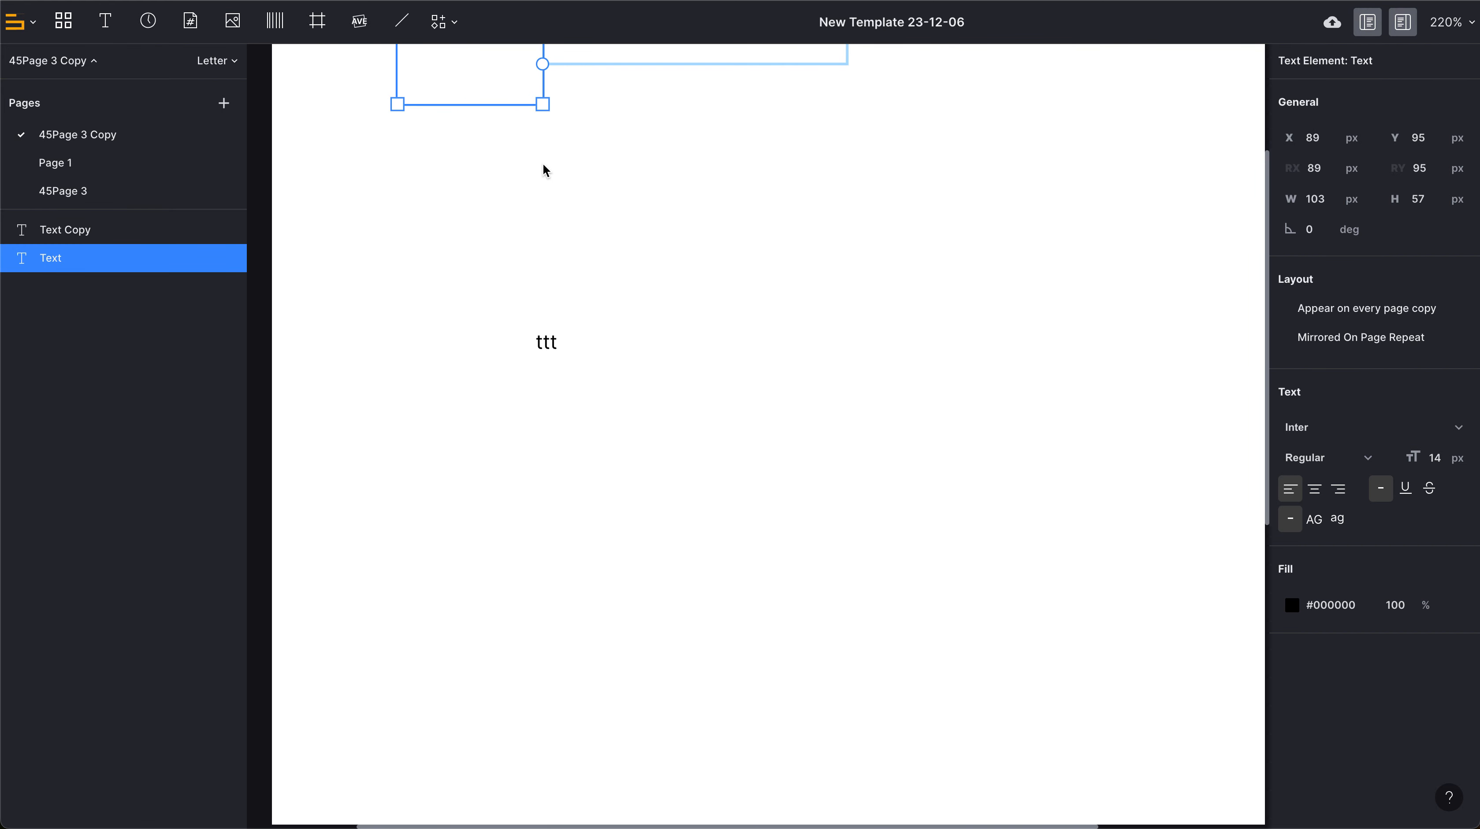
scroll(543, 165, up, 4)
scroll(542, 165, down, 2)
drag(443, 226, 367, 158)
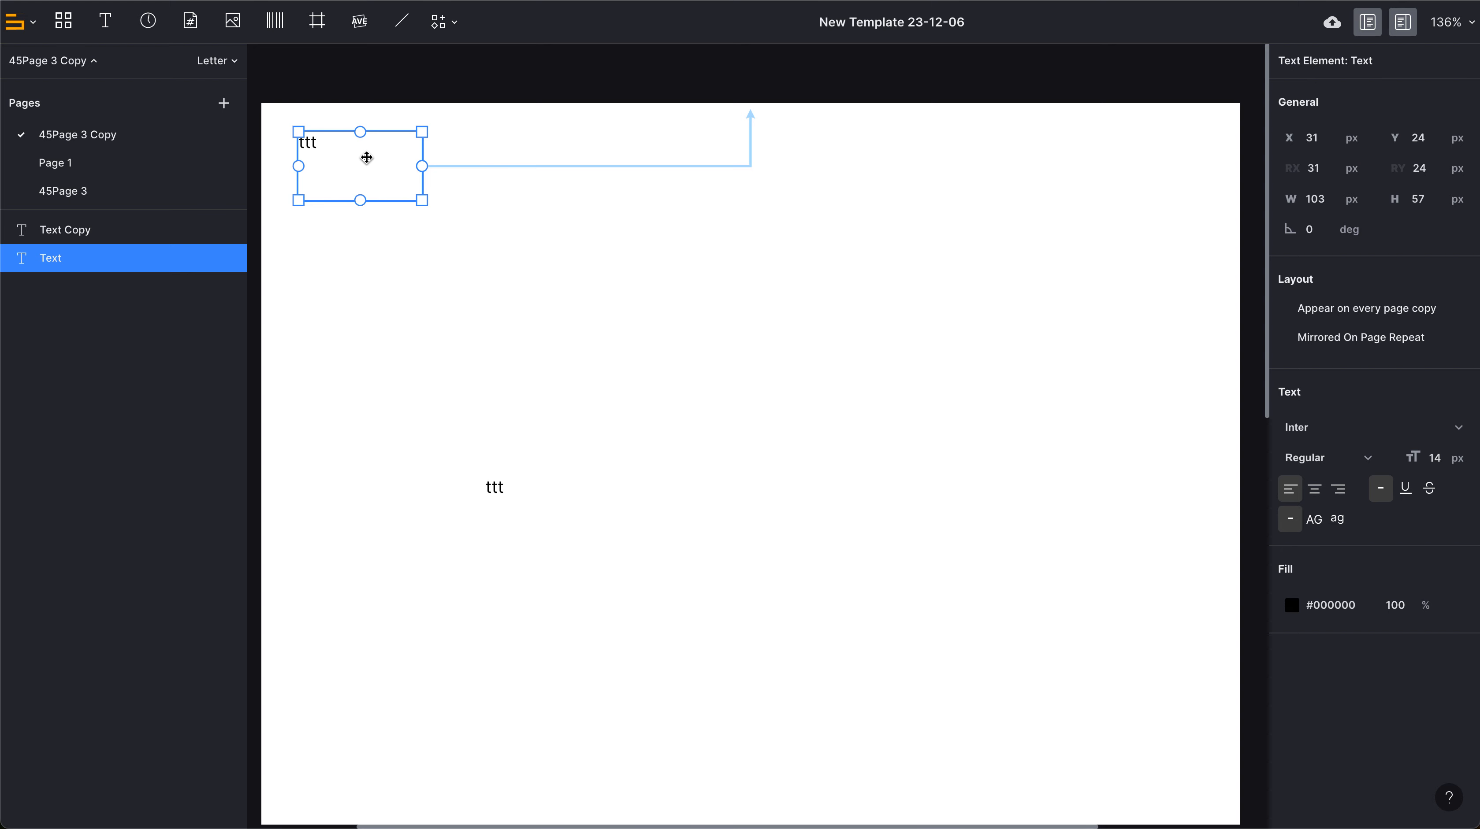
drag(367, 157, 330, 133)
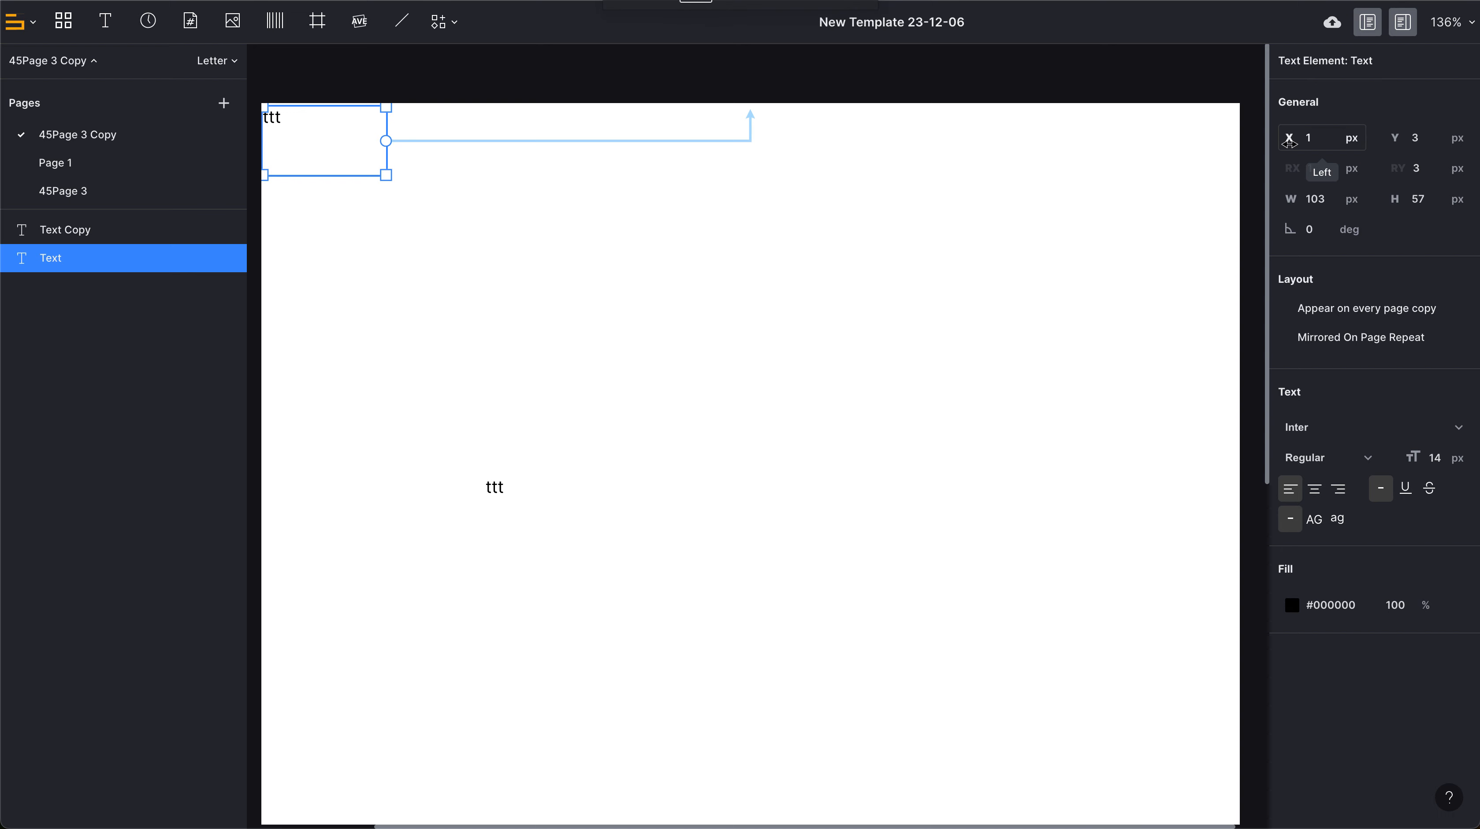
Shift the upper text element to about X 46 px and set its width to 50 px and height to 200 px.
drag(1288, 143, 872, 141)
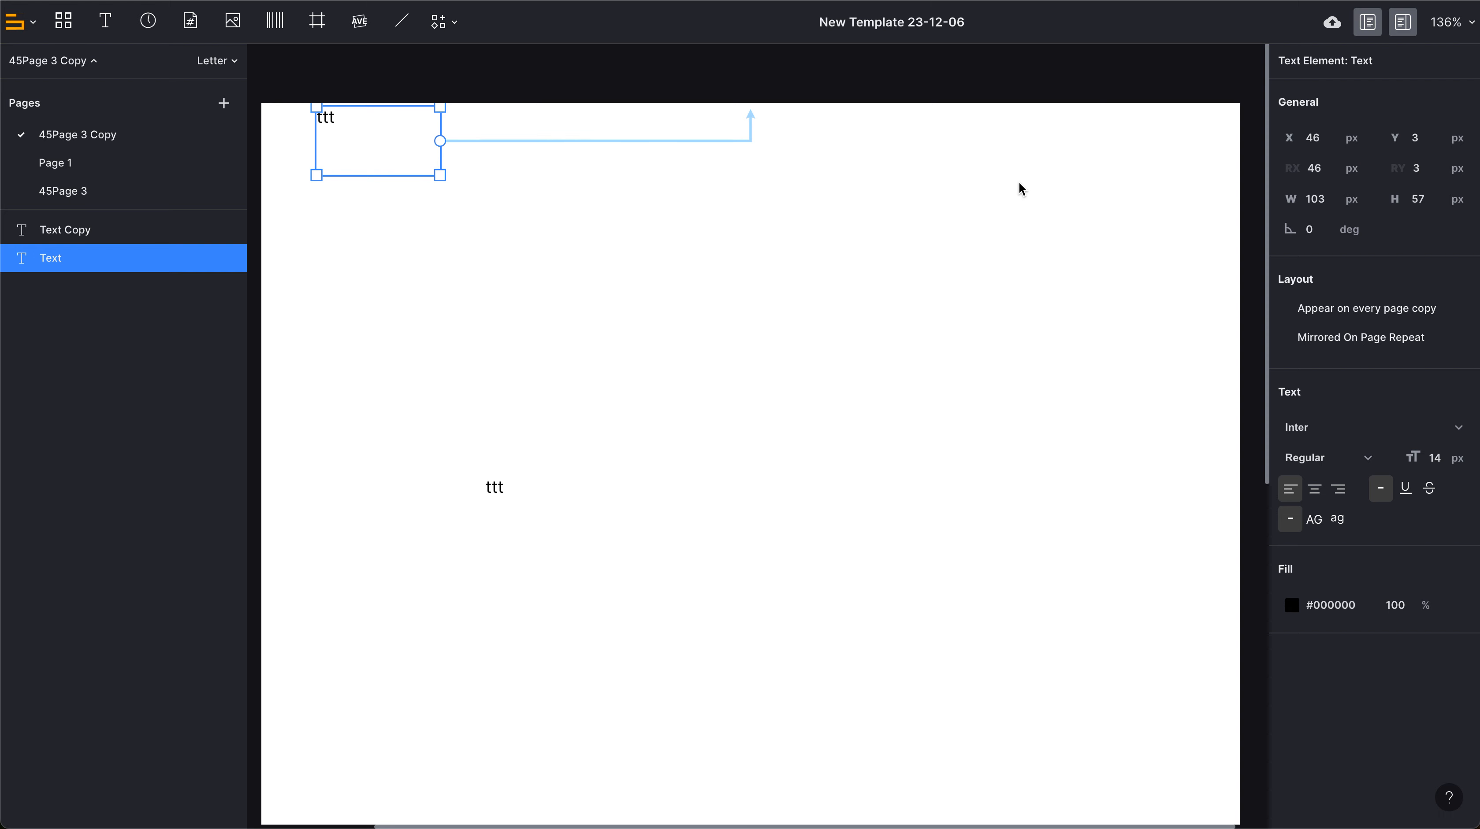
click(1316, 198)
text(50)
key(Return)
click(1399, 199)
text(200)
key(Return)
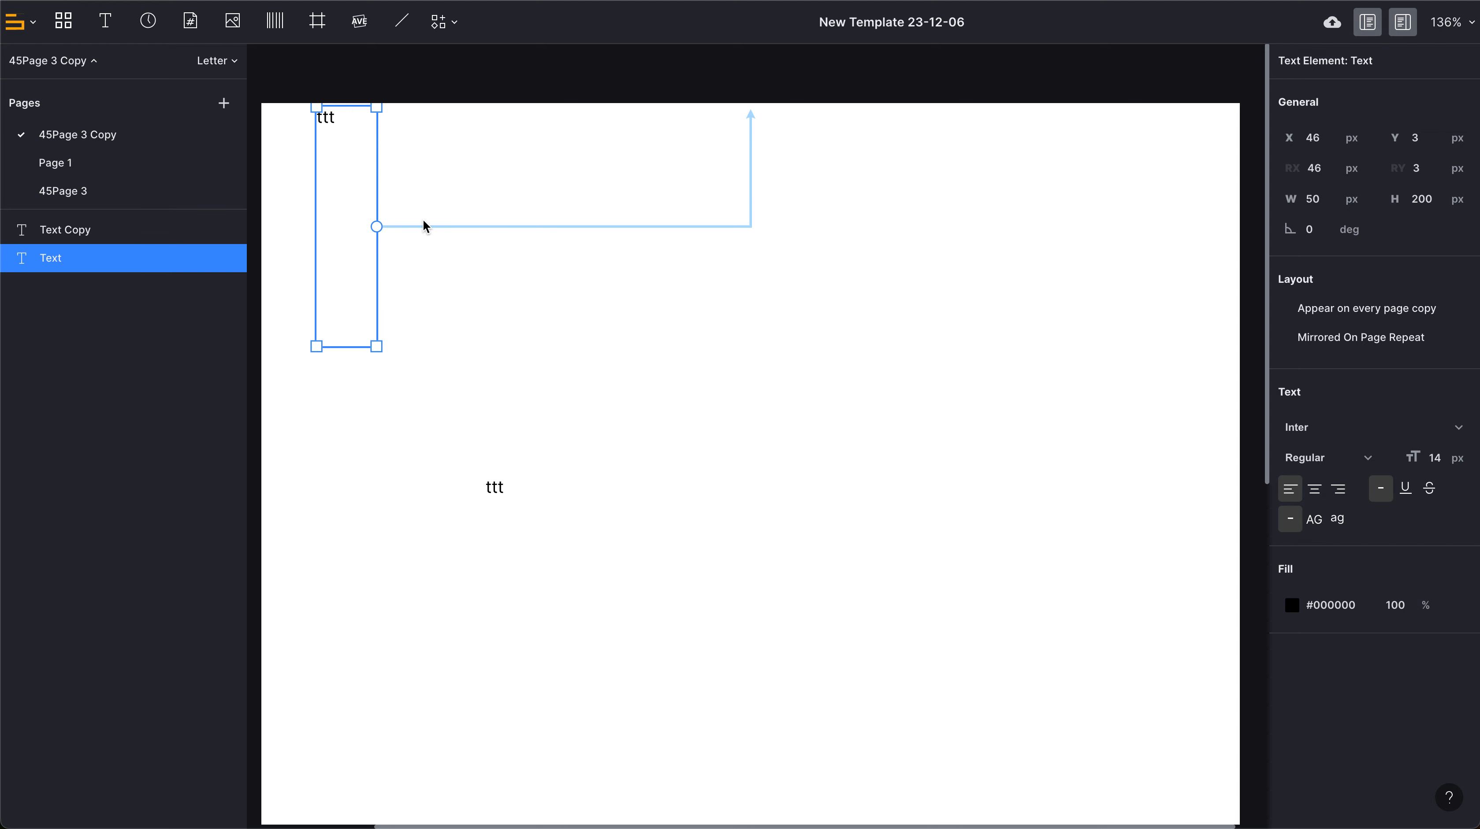
Move the upper text element to about X 240 px, Y 51 px and resize it to about 151 by 104 px.
drag(339, 231, 501, 292)
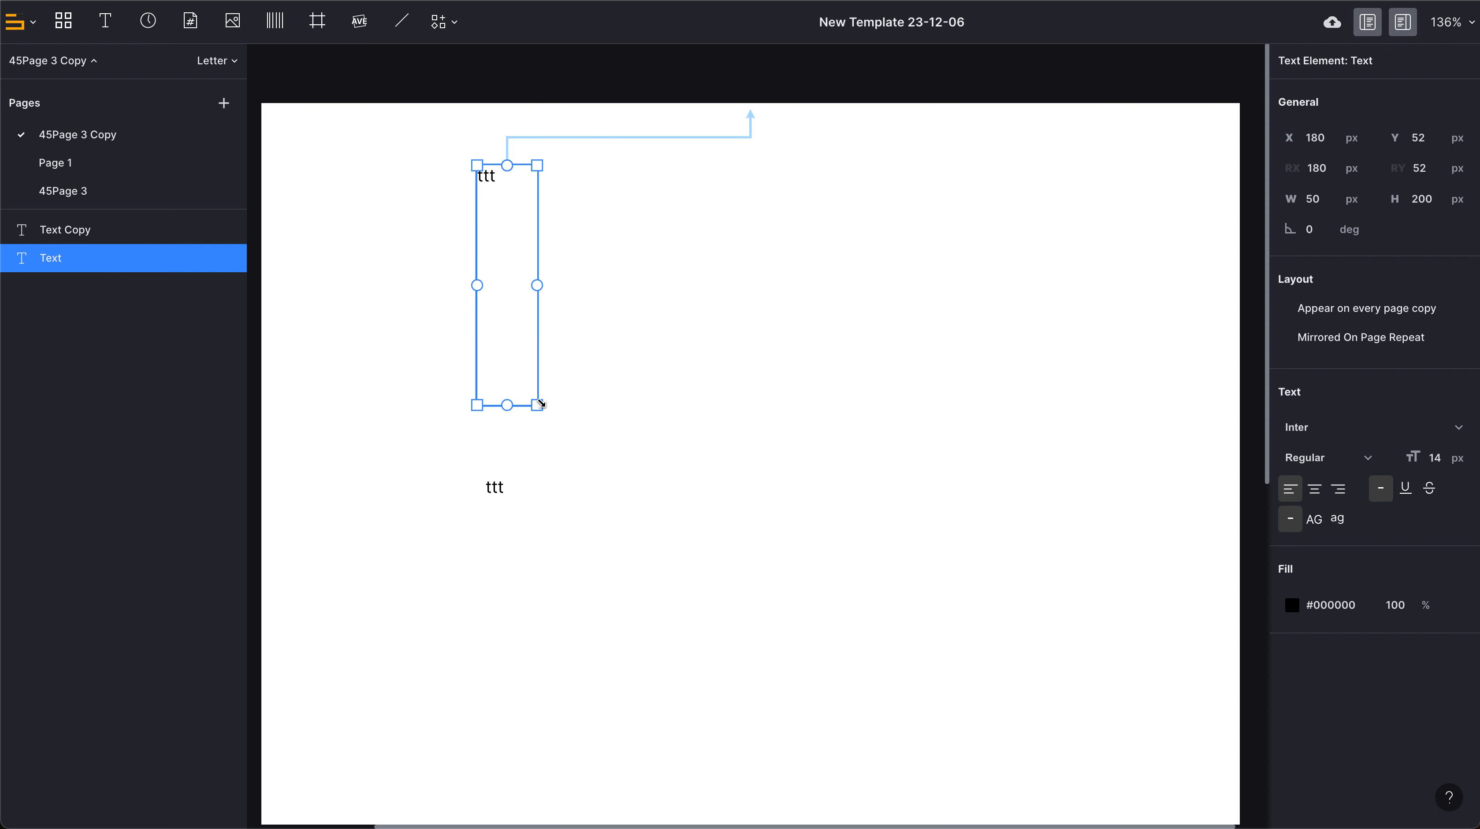
drag(537, 405, 734, 279)
drag(476, 277, 548, 291)
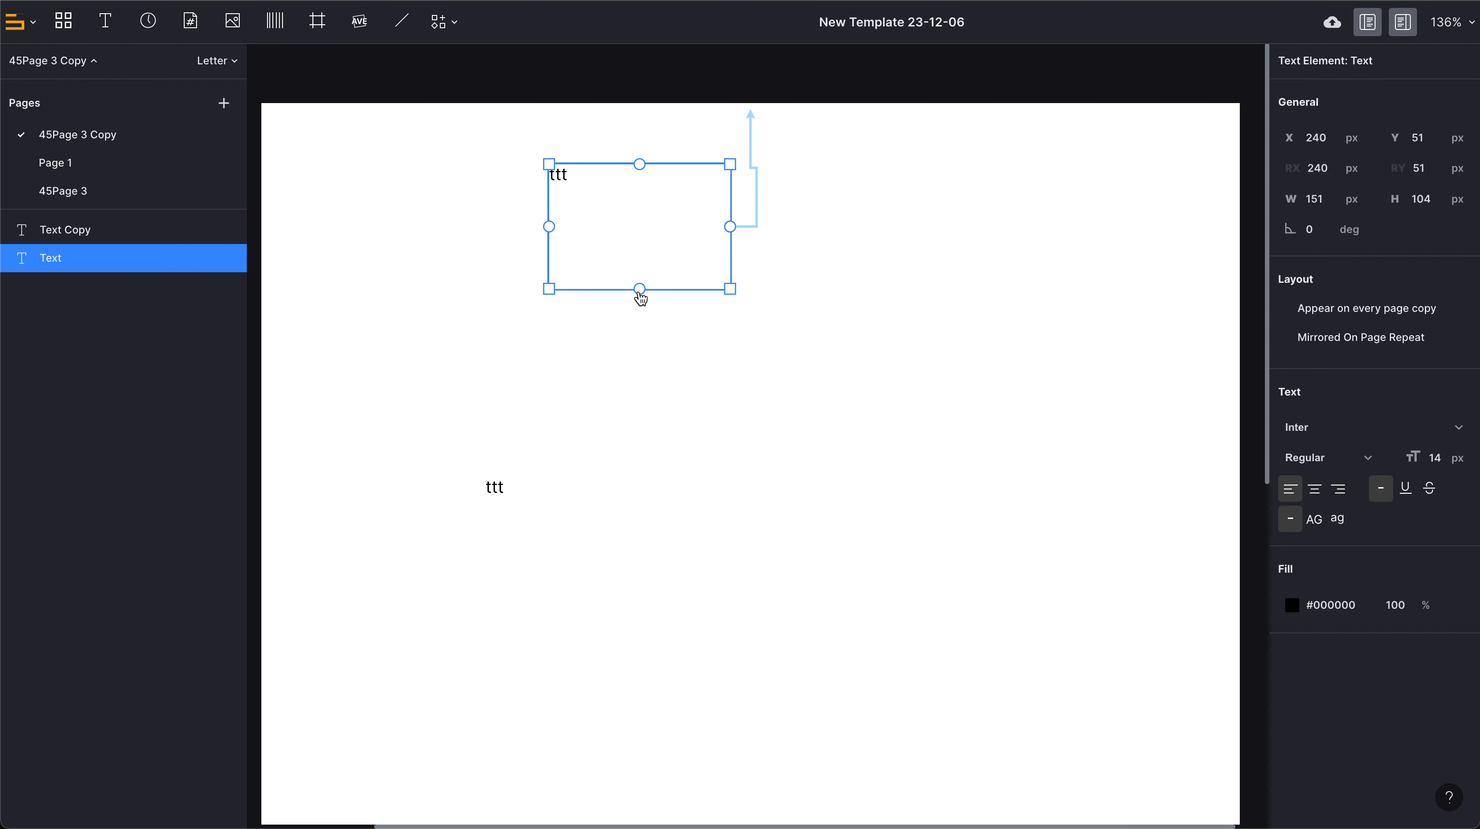
Try to connect the bottom edge of the upper text element to the lower text copy.
drag(640, 294, 504, 488)
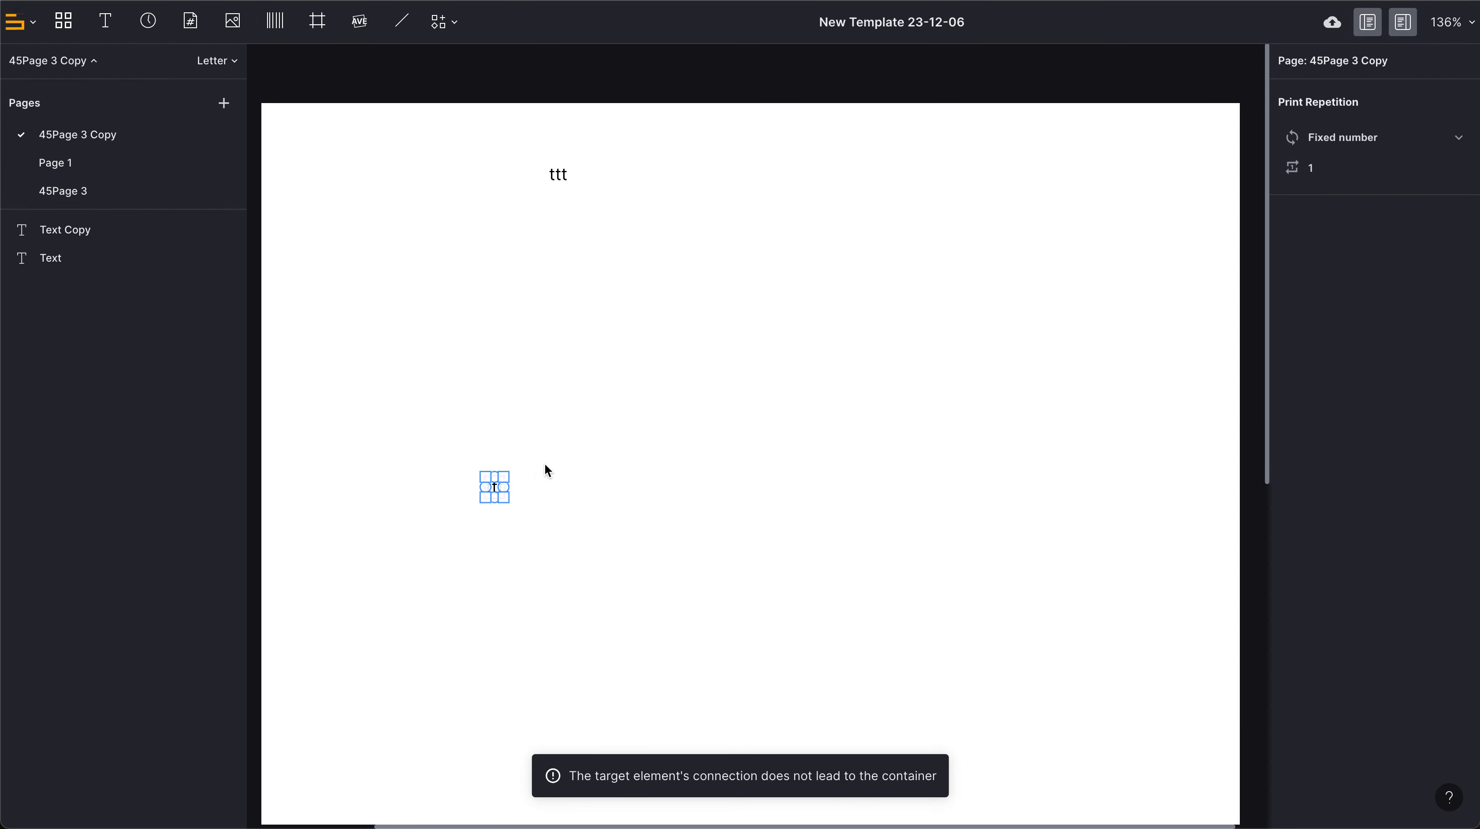
scroll(540, 466, up, 2)
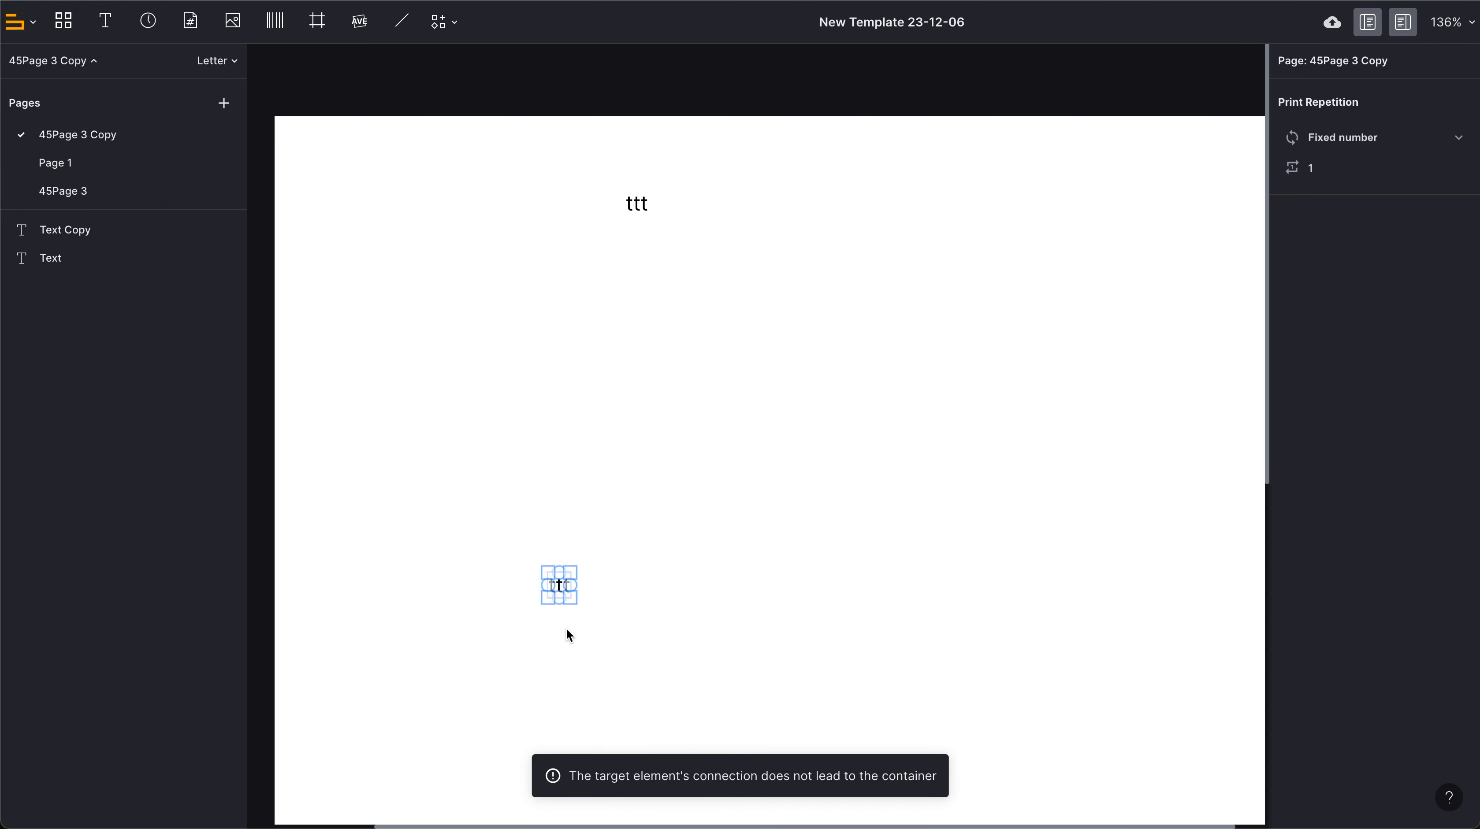
Enlarge the lower text copy's box and connect the upper text element's bottom edge to its top edge.
drag(576, 603, 735, 671)
click(767, 470)
click(641, 212)
drag(735, 343, 736, 626)
scroll(735, 625, down, 1)
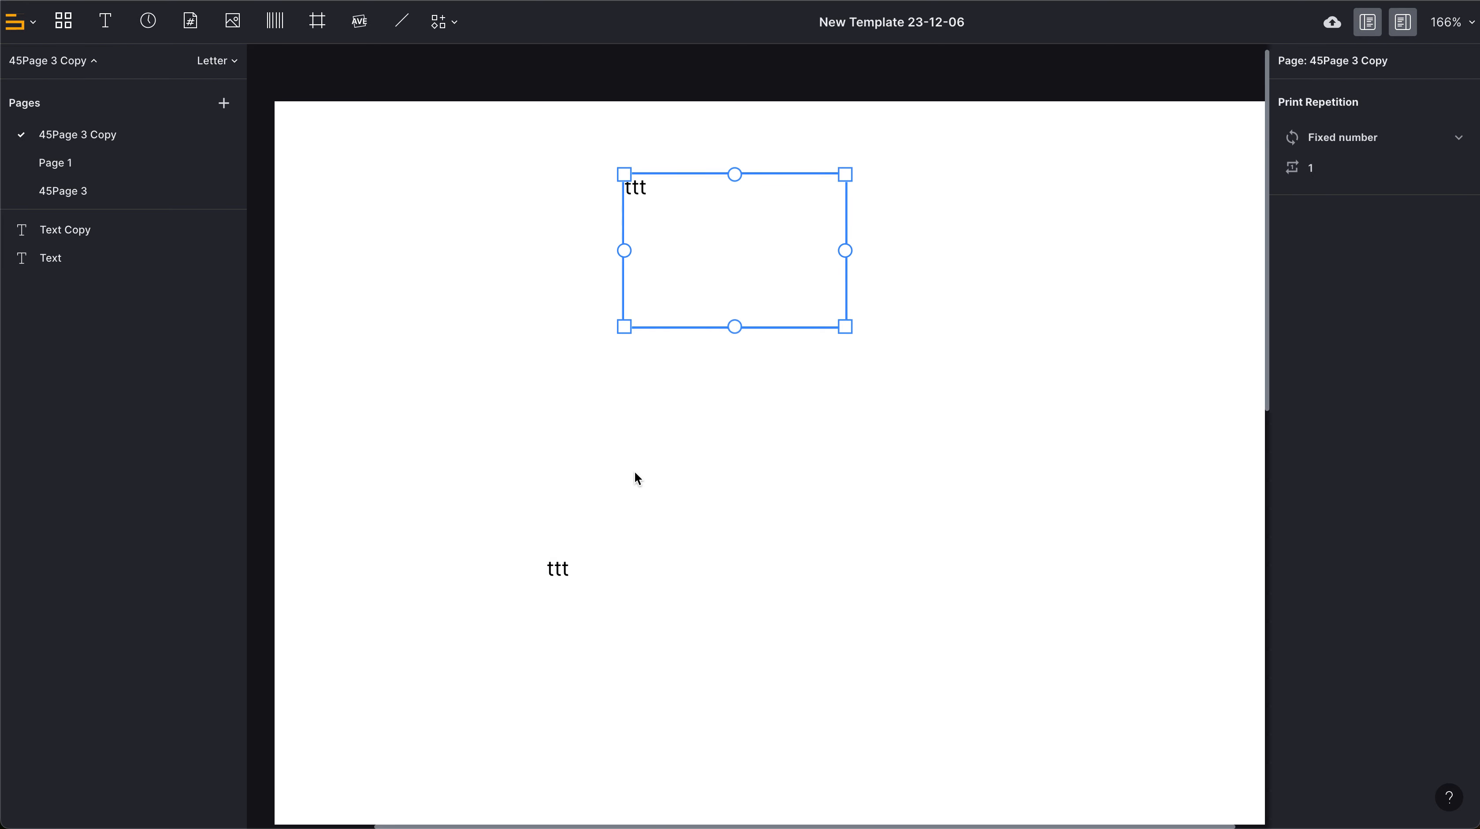
click(614, 597)
click(718, 314)
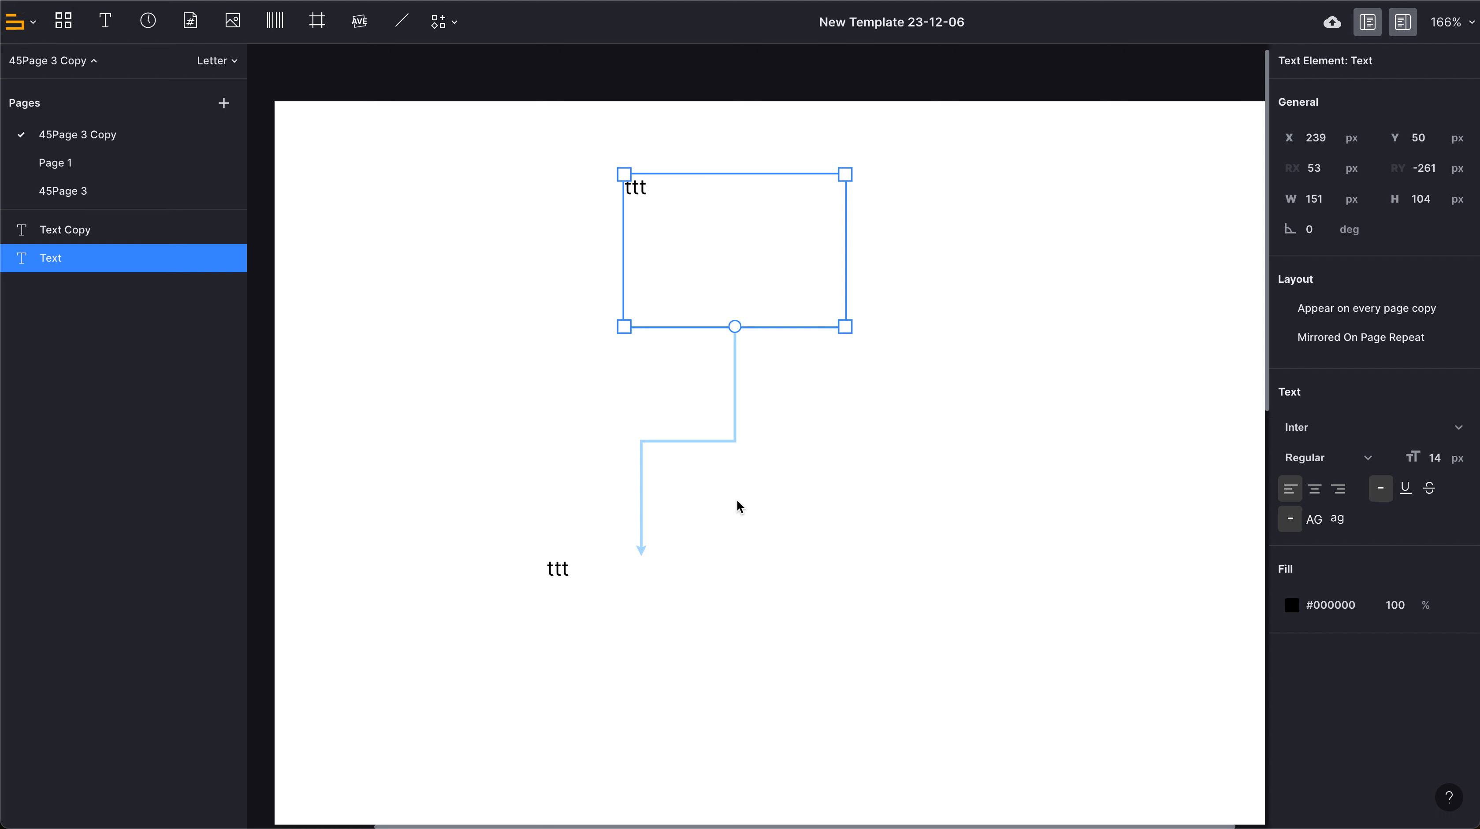
Set the upper text element to appear on every page copy.
scroll(837, 513, down, 3)
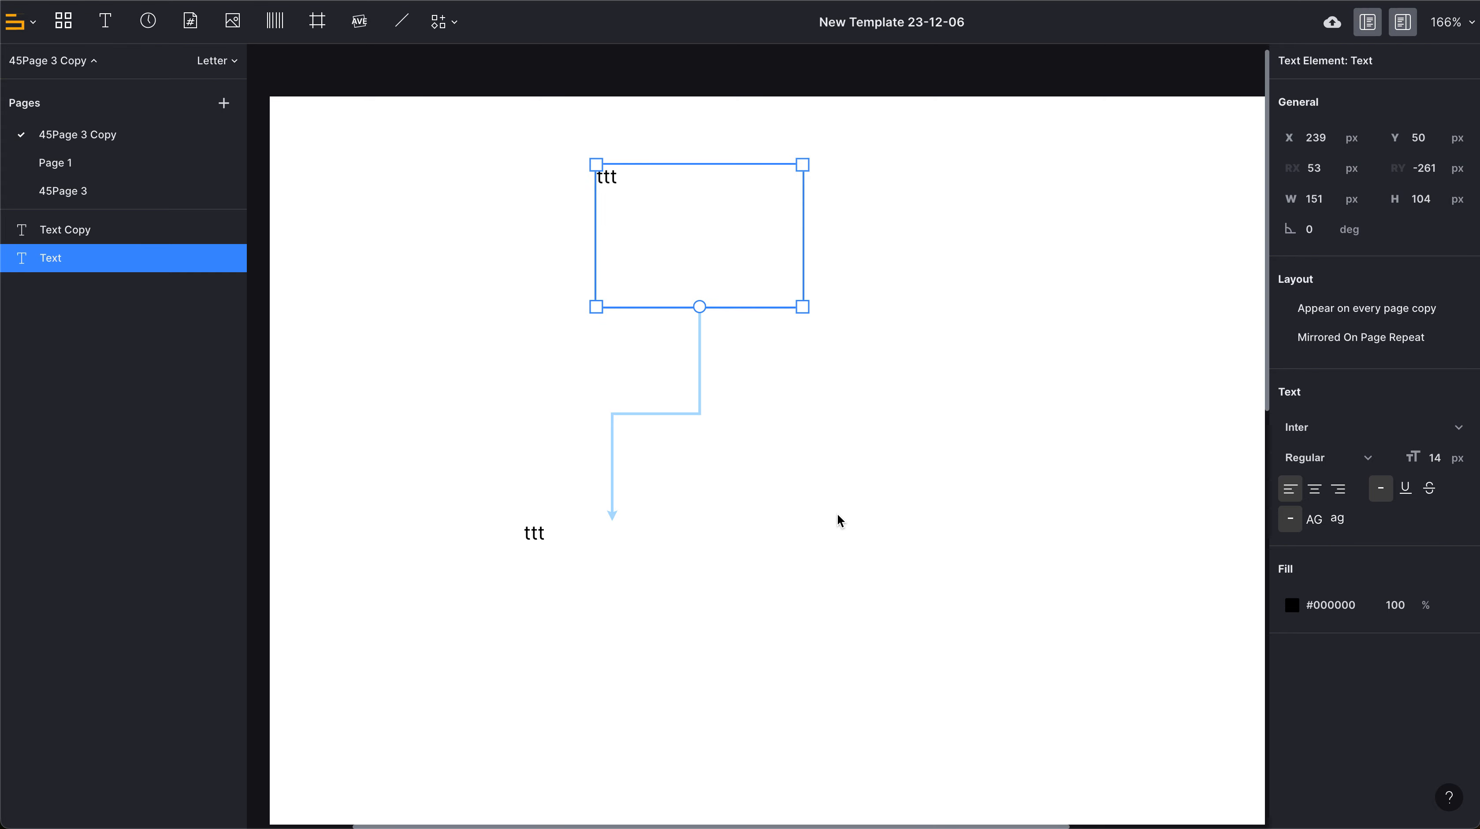
scroll(837, 513, right, 2)
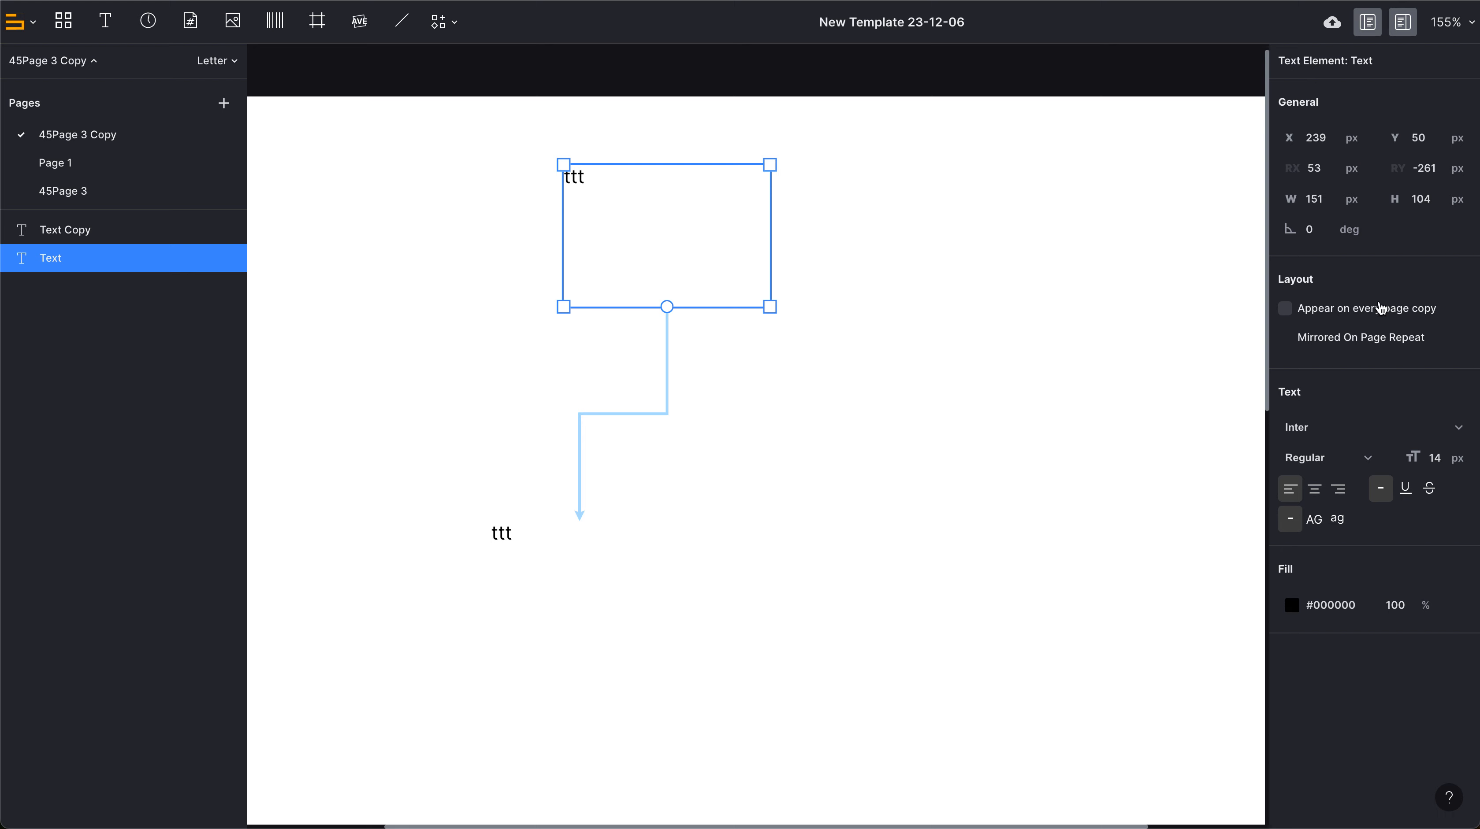
click(1287, 311)
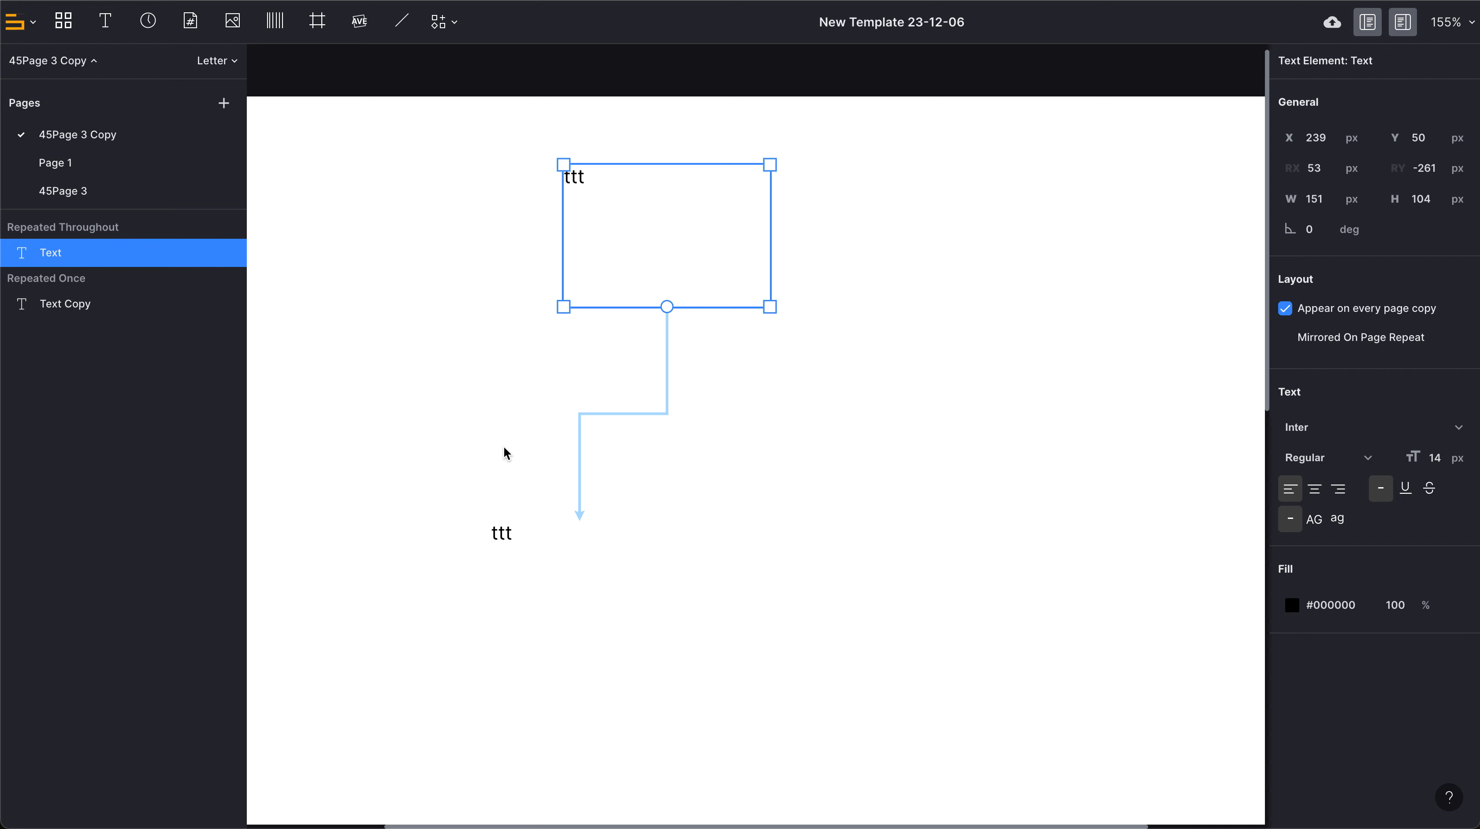
click(84, 264)
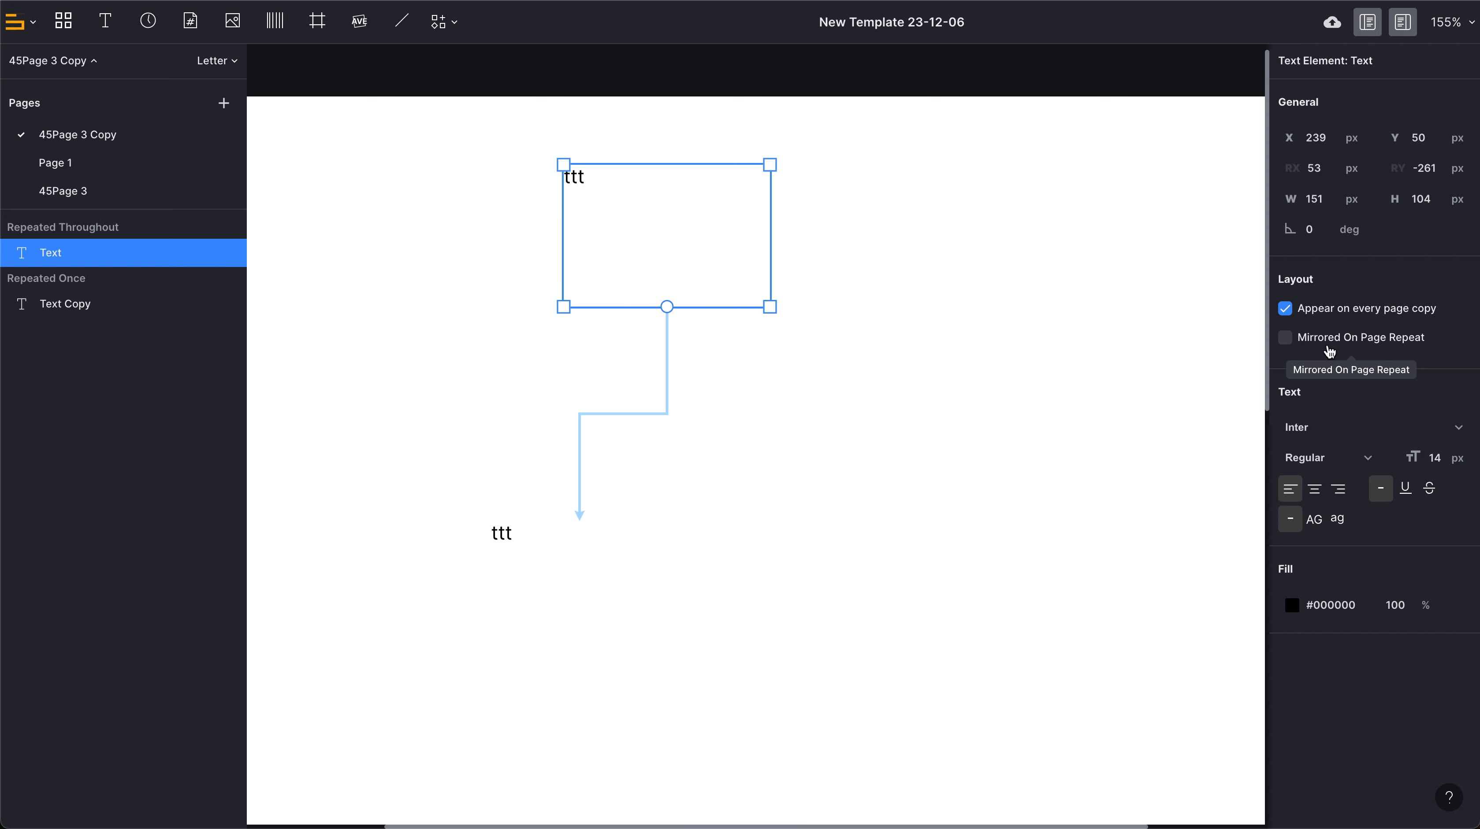
Move the repeated text element to about X 72 px, Y 47 px and enable Mirrored On Page Repeat for it.
drag(707, 245, 447, 256)
click(1313, 340)
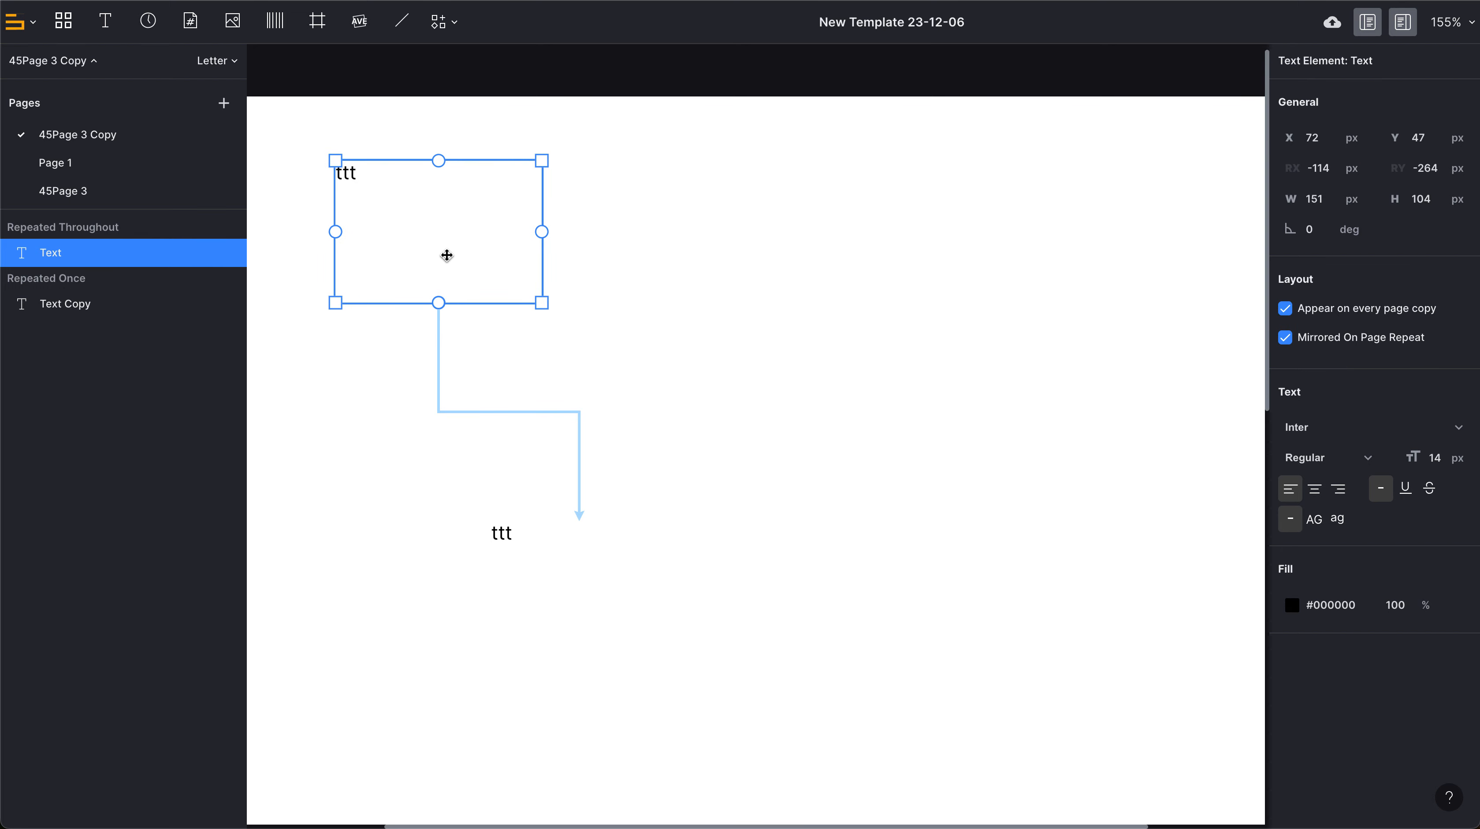
Move the mirrored text element near the page's top-right corner, at about X 589 px, Y 59 px.
scroll(561, 231, down, 5)
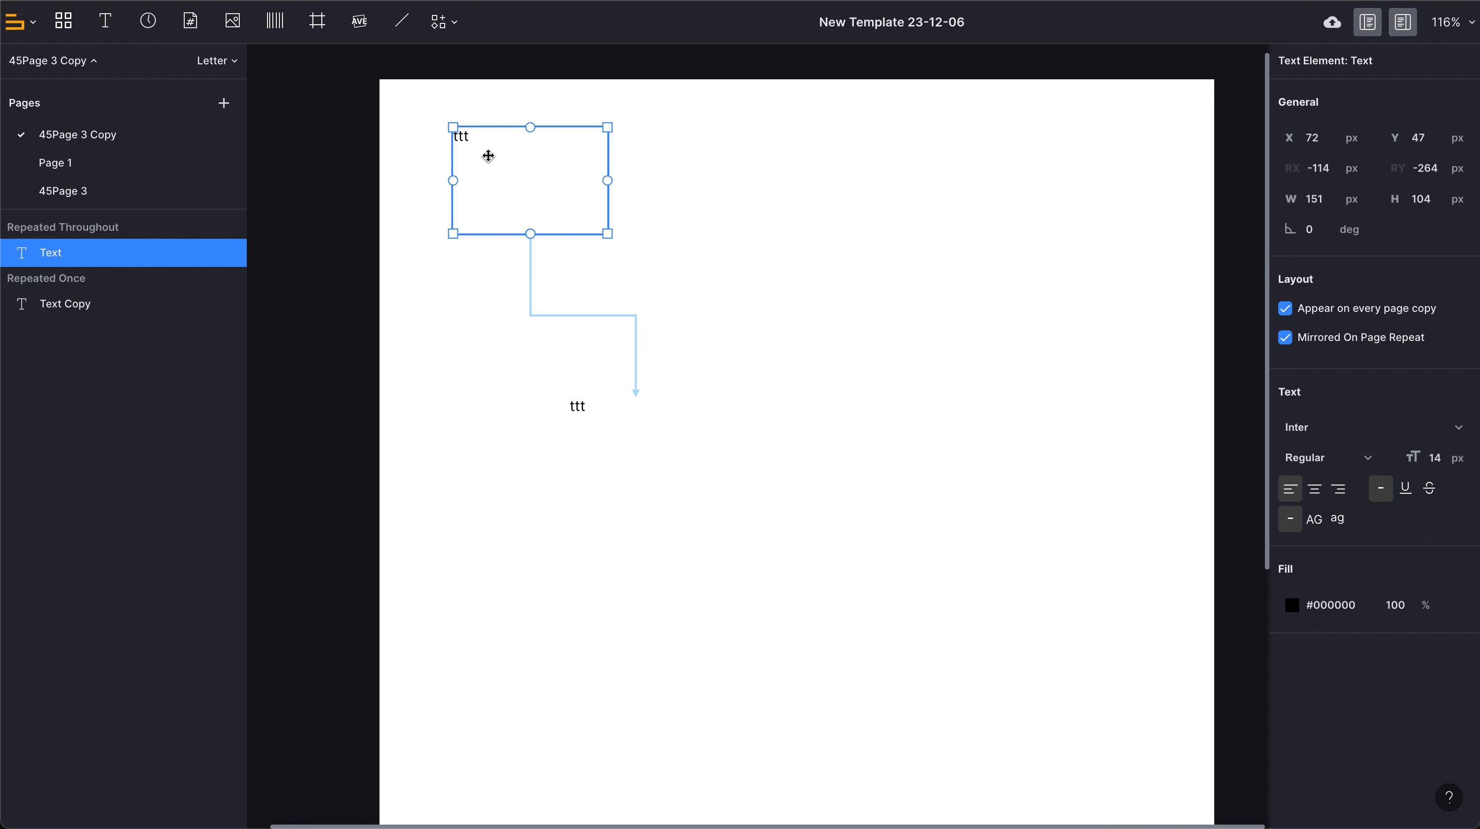
drag(539, 201, 1063, 211)
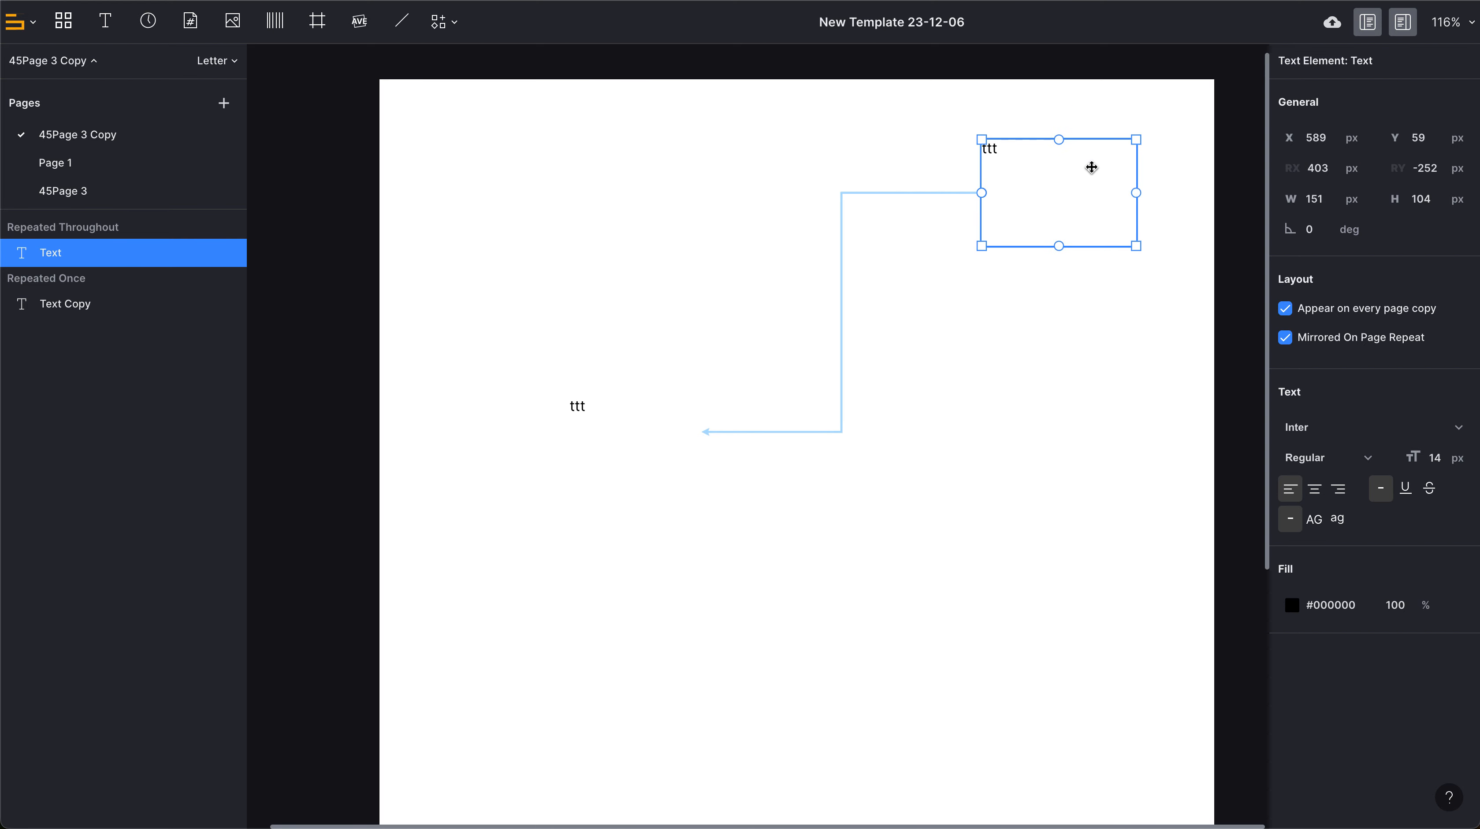
click(1082, 178)
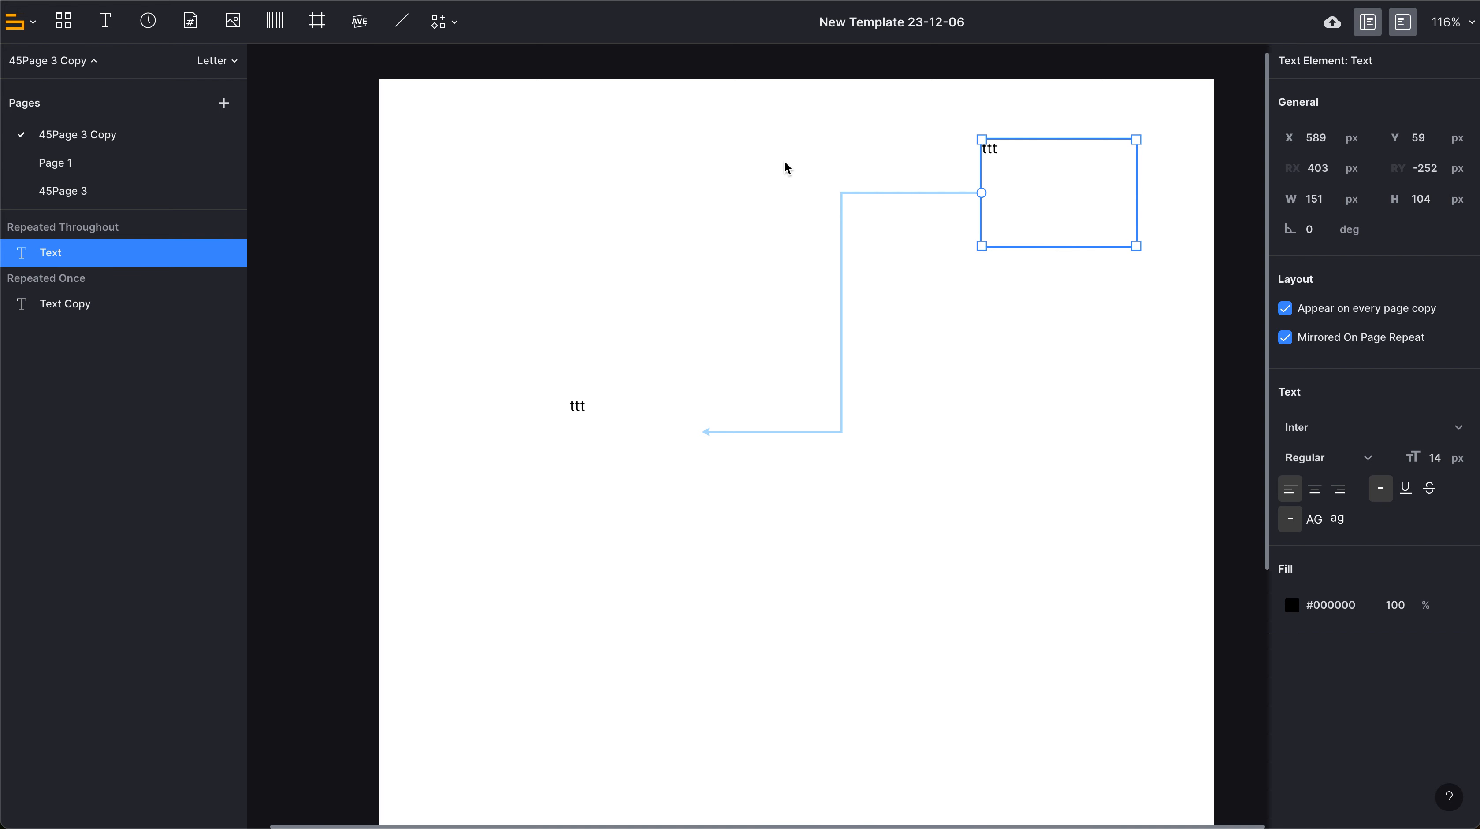